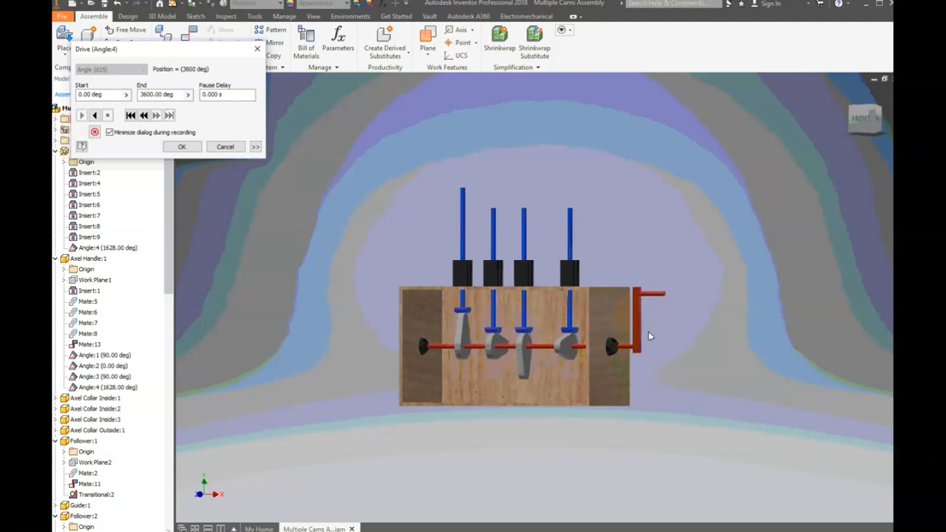
Step: Play the Angle:4 drive motion in reverse and forward over 0 to 3600 deg, and close the Multiple Cams Assembly
click(95, 116)
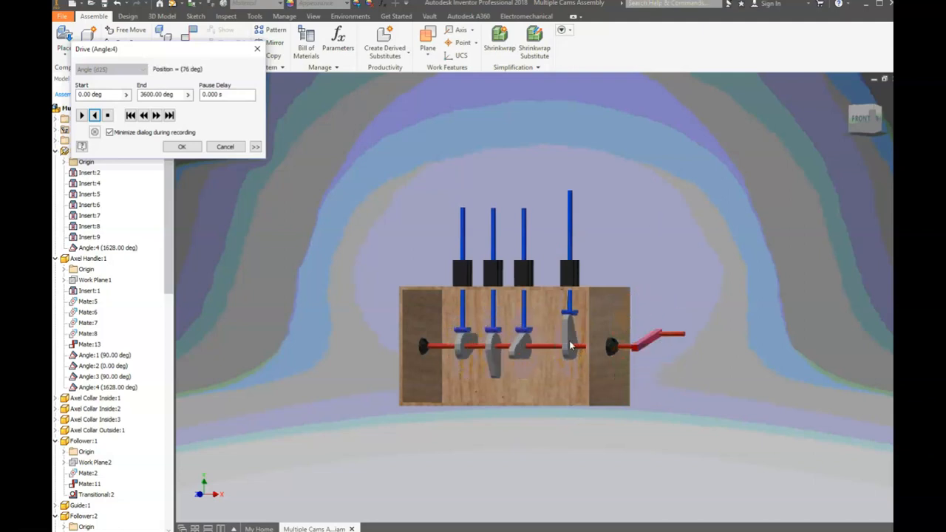
click(81, 116)
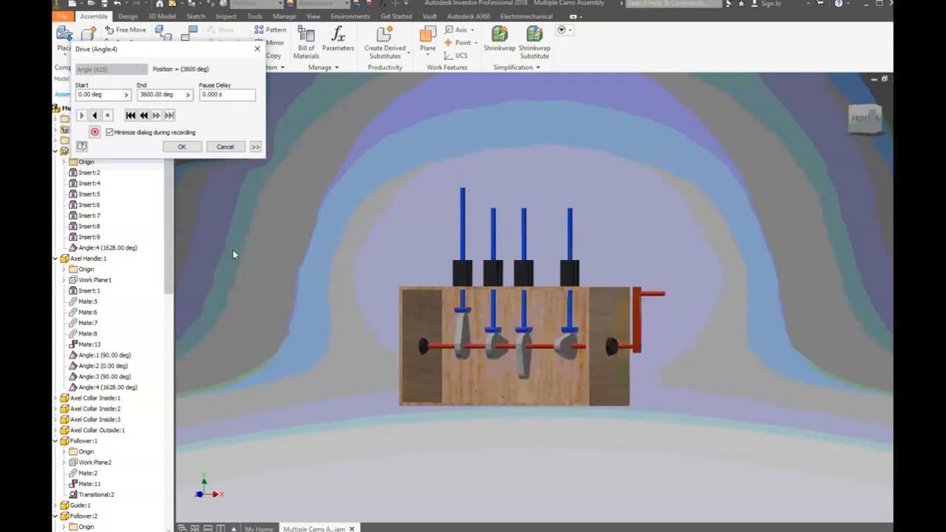
click(92, 116)
click(226, 147)
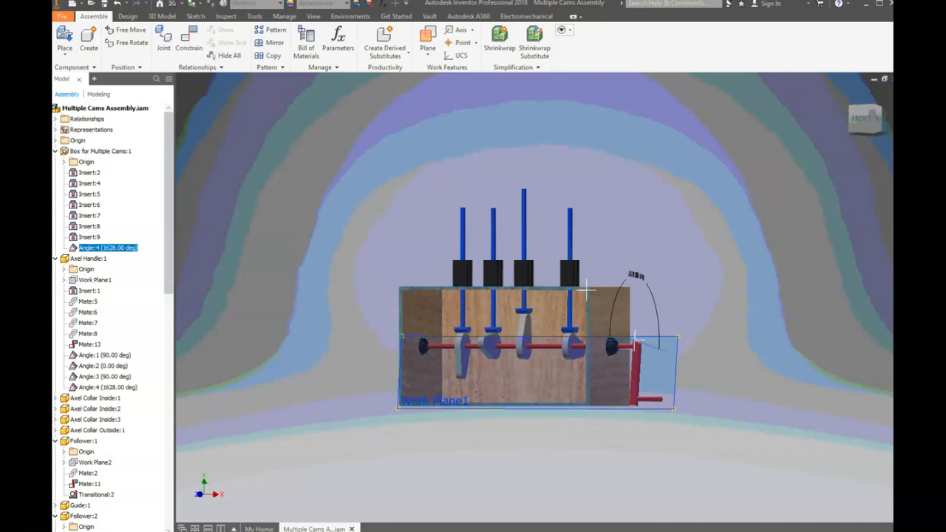
click(884, 78)
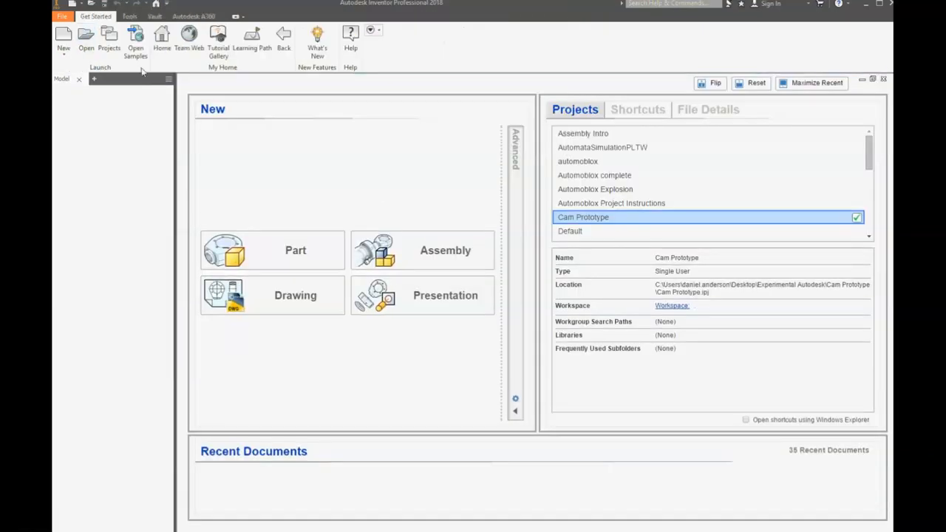
Step: Switch to File Explorer and create a folder named Cams in Motion inside Desktop > Autodesk Files
click(109, 37)
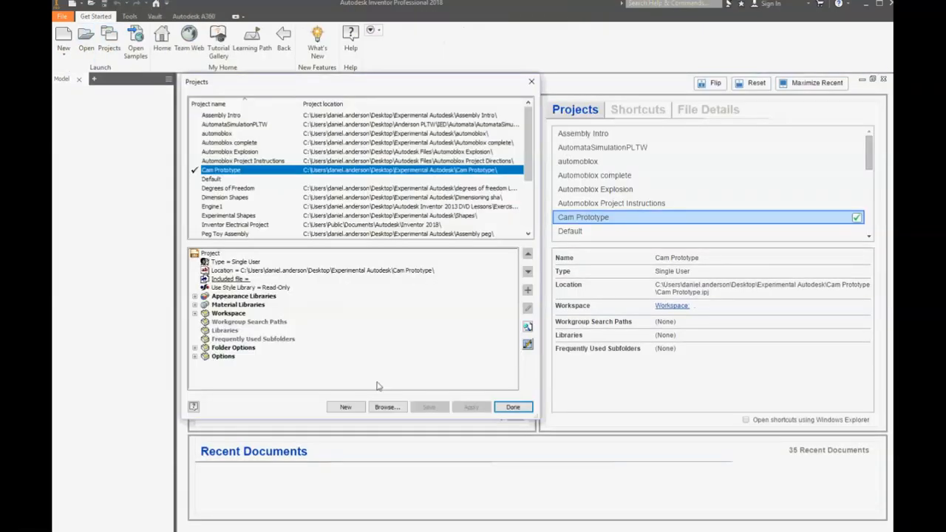
mouse_move(138, 530)
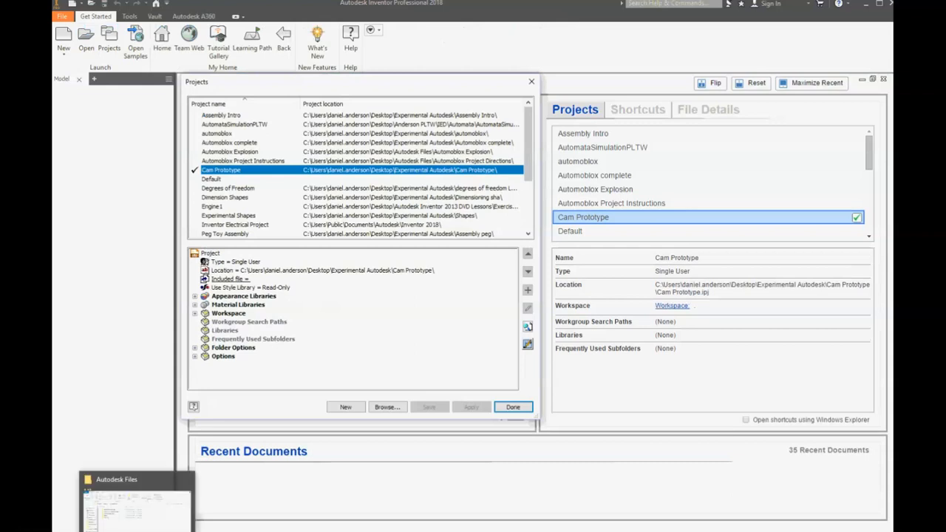
click(137, 509)
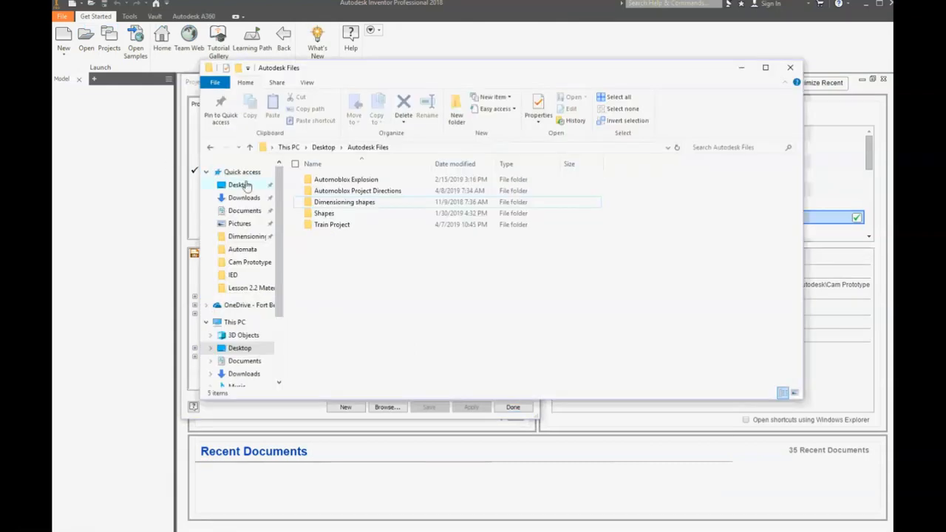
click(325, 148)
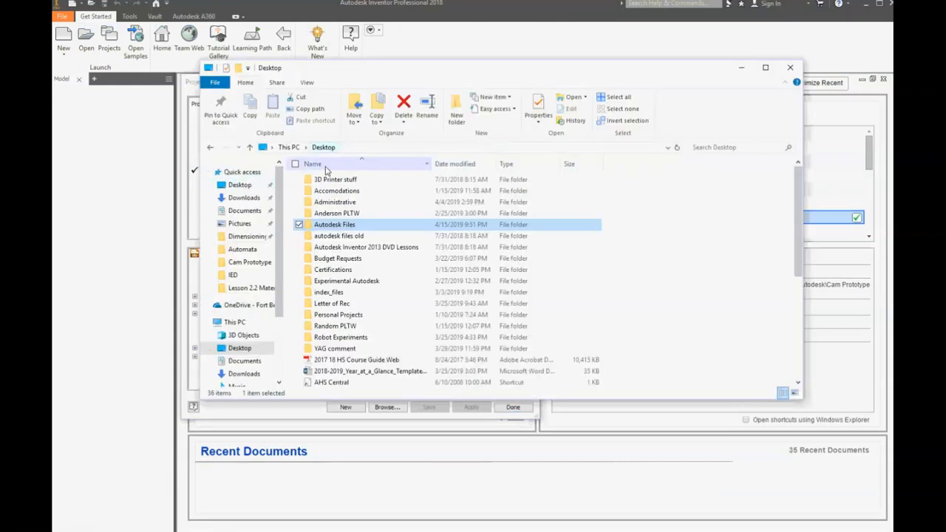
double_click(353, 225)
right_click(384, 272)
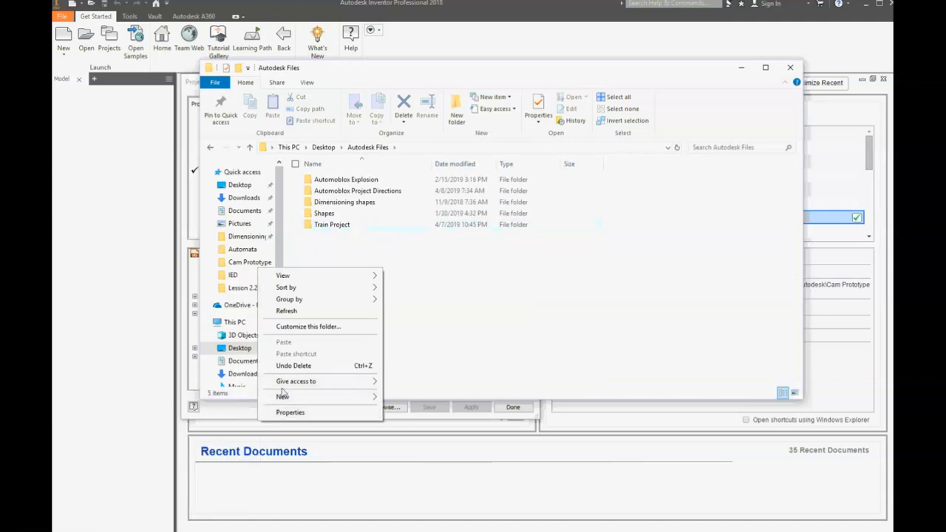
mouse_move(282, 396)
click(219, 396)
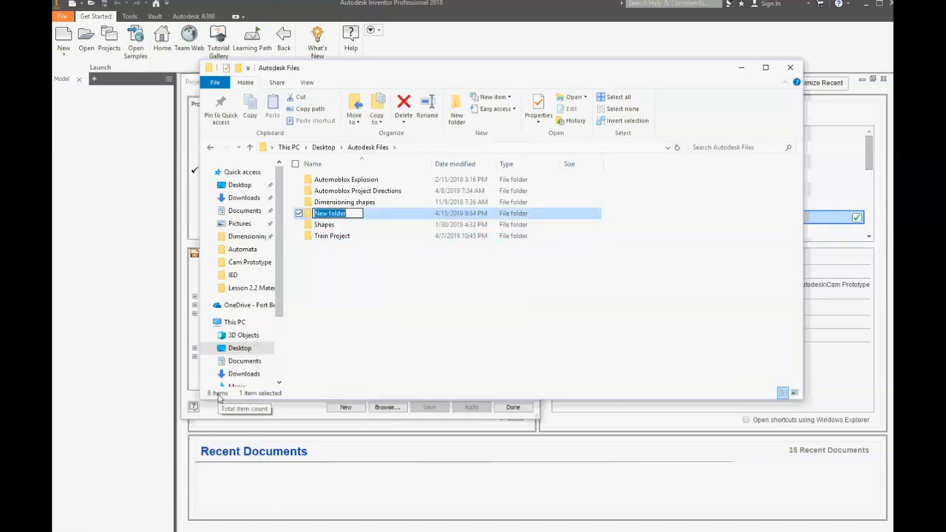
text(Ca)
key(Return)
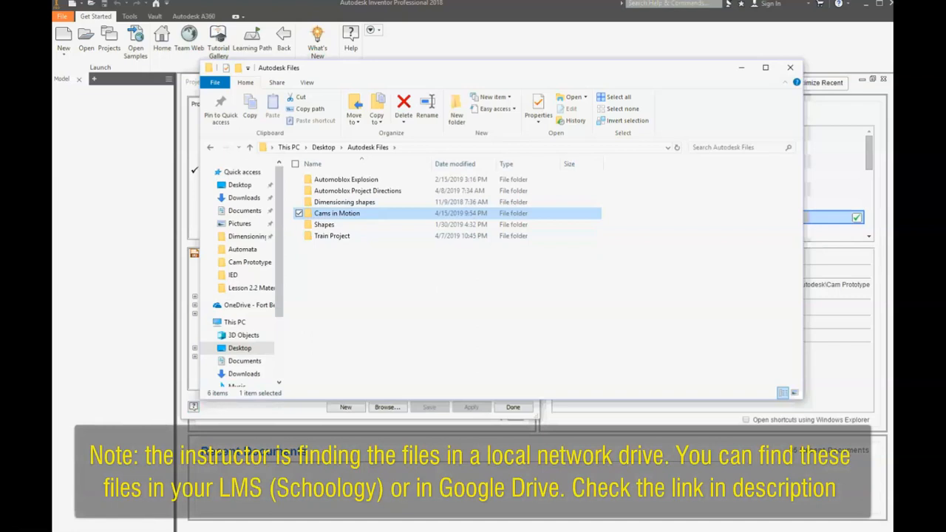
Step: Open a second File Explorer window and go to the shared Students (J:) network drive
right_click(137, 531)
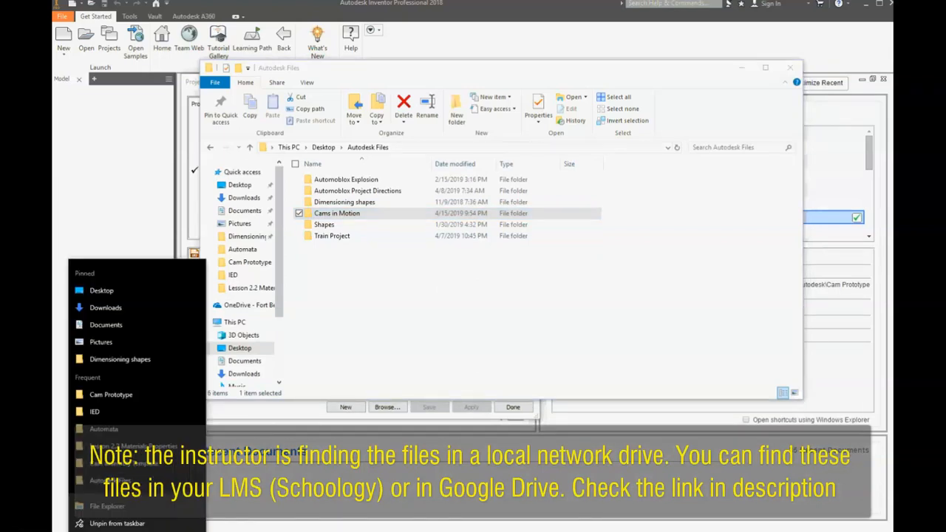
click(108, 506)
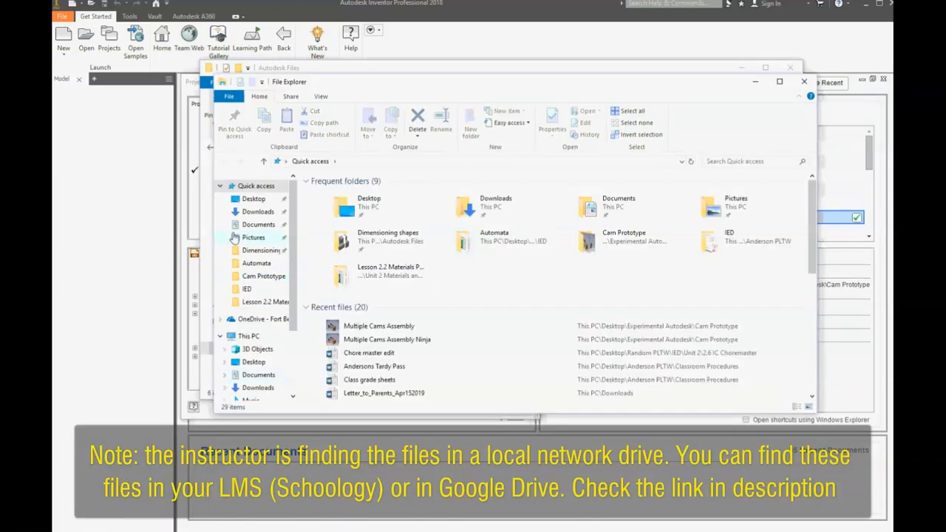
scroll(231, 331, down, 1)
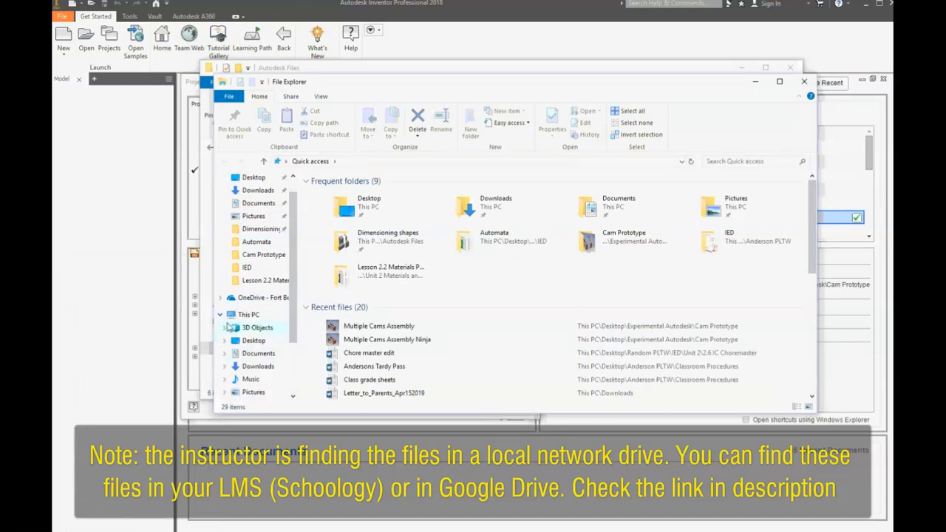
click(220, 315)
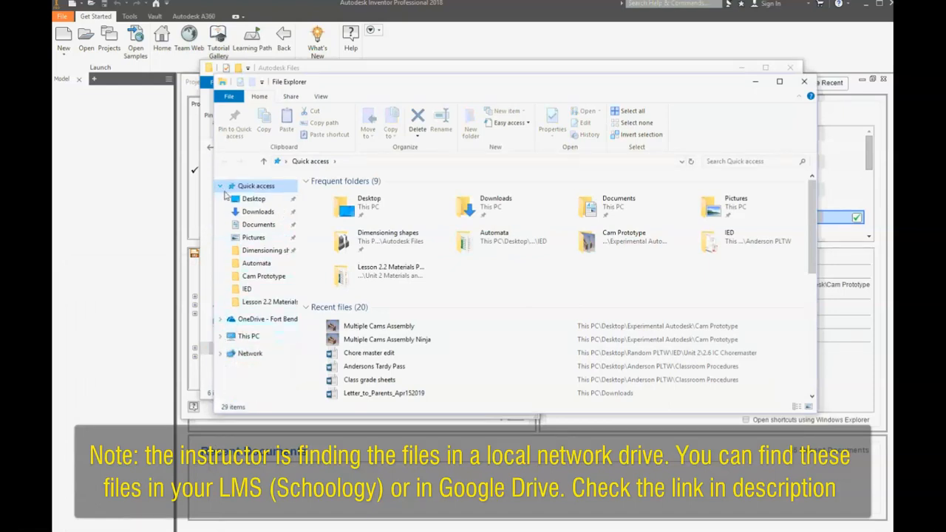
click(221, 336)
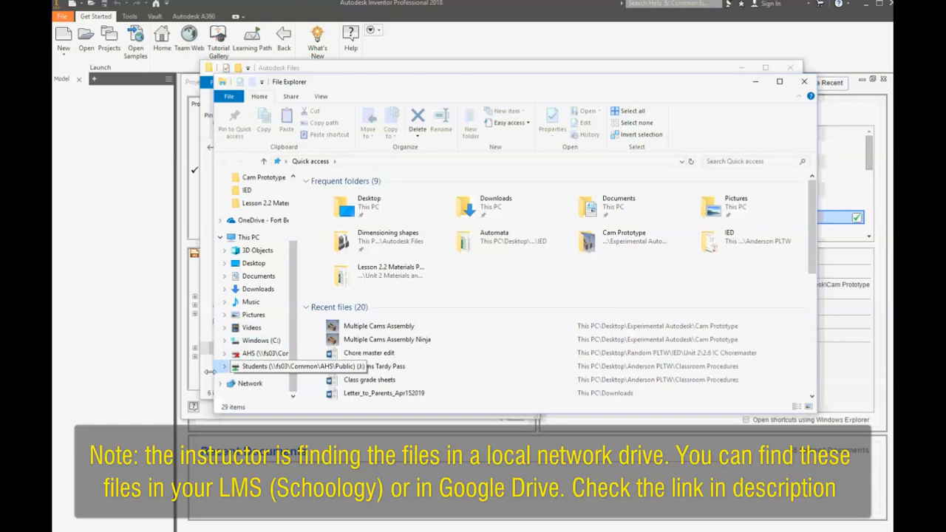
click(251, 366)
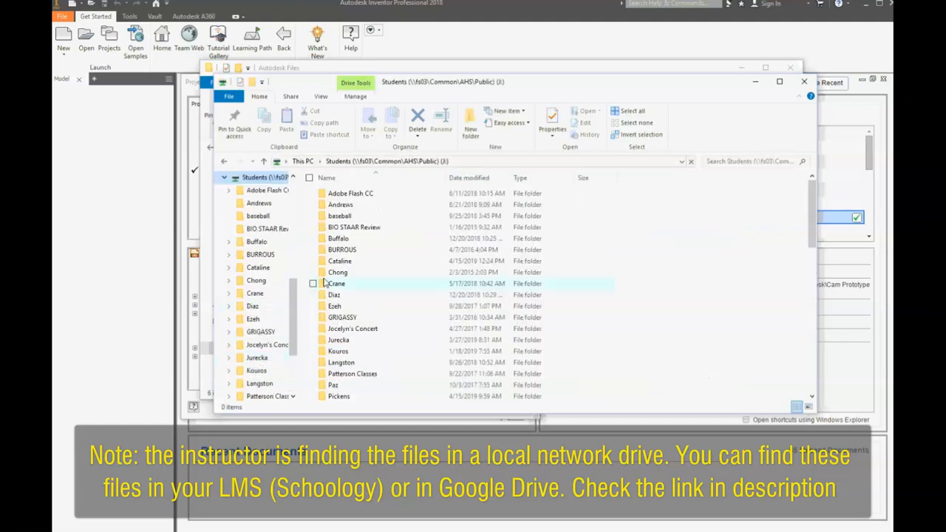
Step: Browse to Project Lead The Way > IED > Cams in motion and open the Cam assembly Template folder
scroll(370, 337, down, 2)
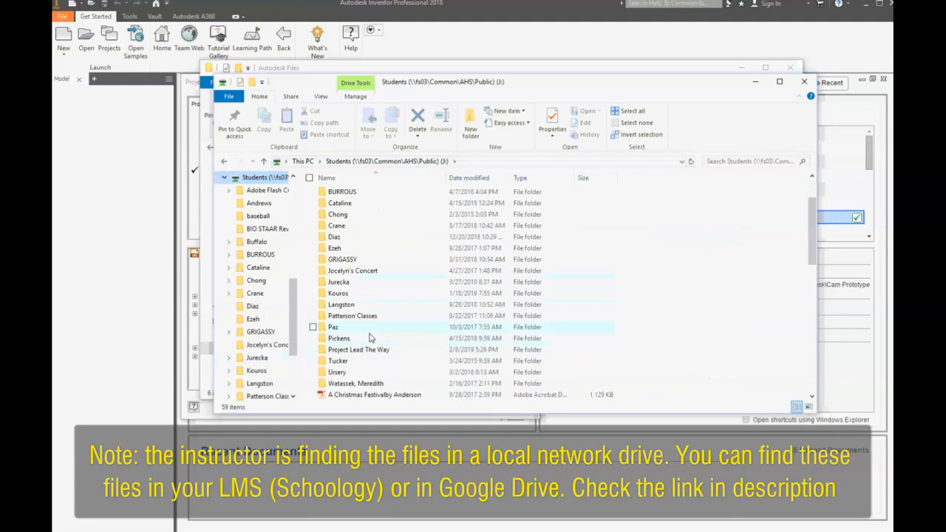
double_click(360, 350)
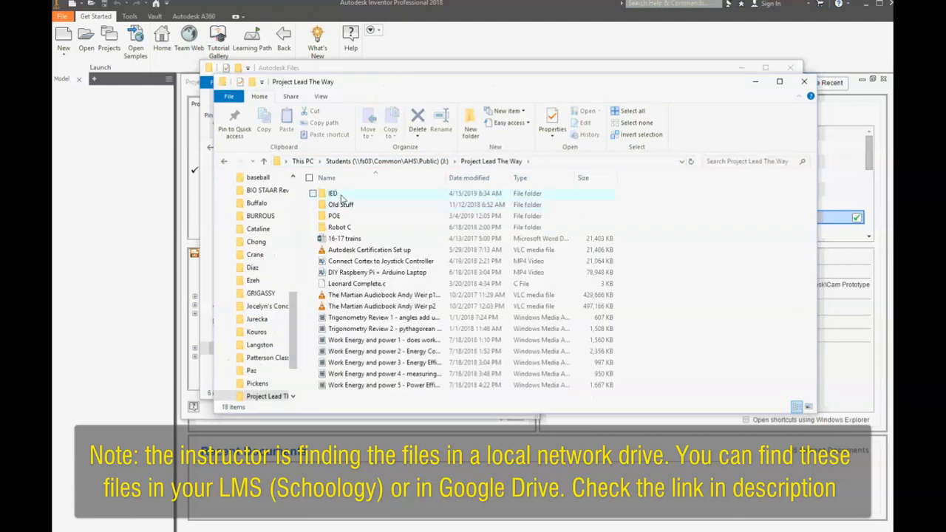
click(344, 195)
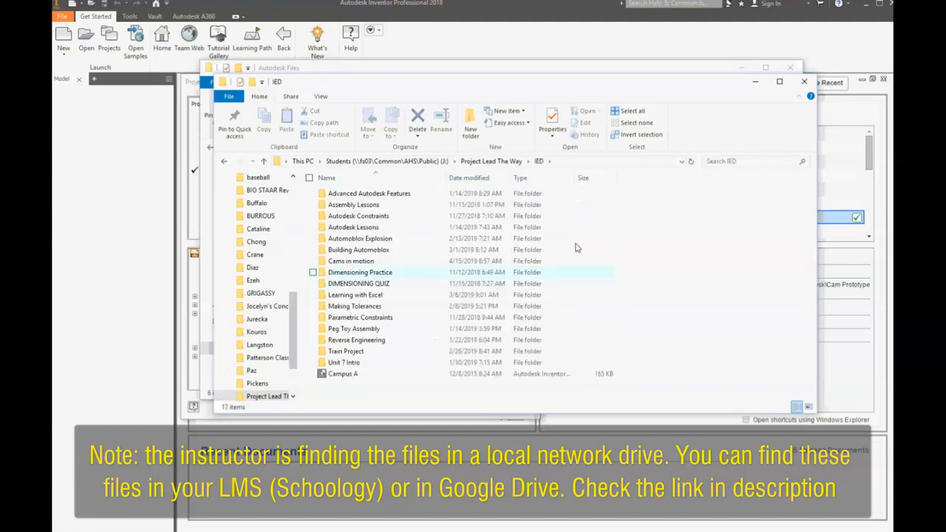
double_click(422, 262)
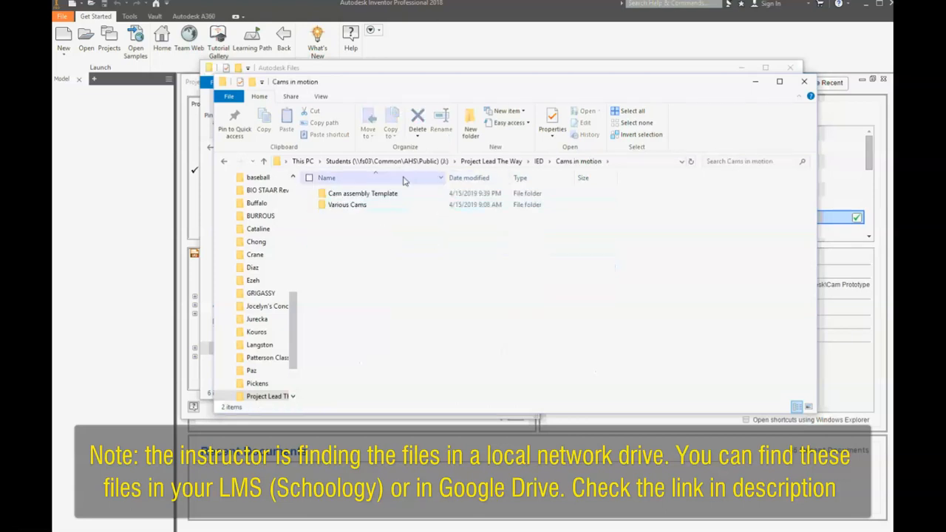
click(383, 194)
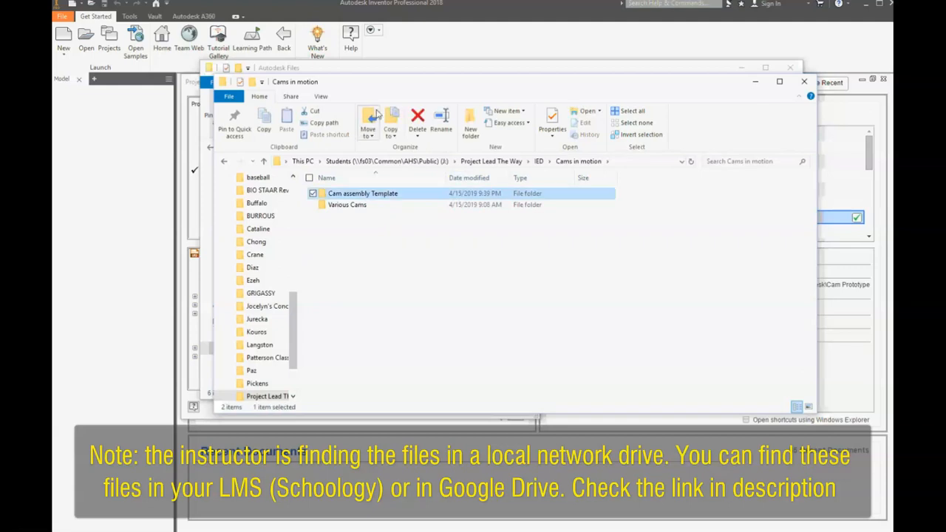
Step: Copy the files of the Cam assembly Template folder into the new Cams in Motion folder, arranging both windows side by side
drag(375, 87, 665, 105)
double_click(345, 214)
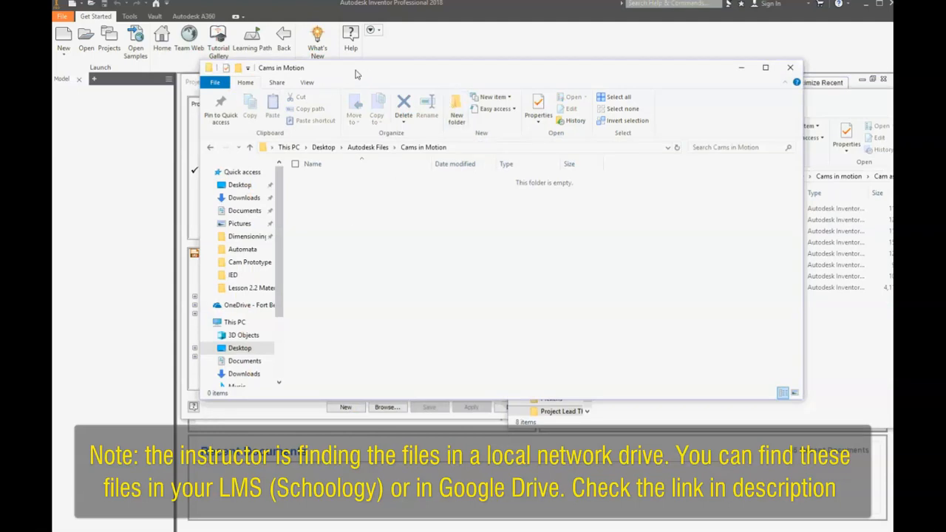
drag(355, 74, 234, 45)
click(666, 327)
drag(661, 312, 316, 235)
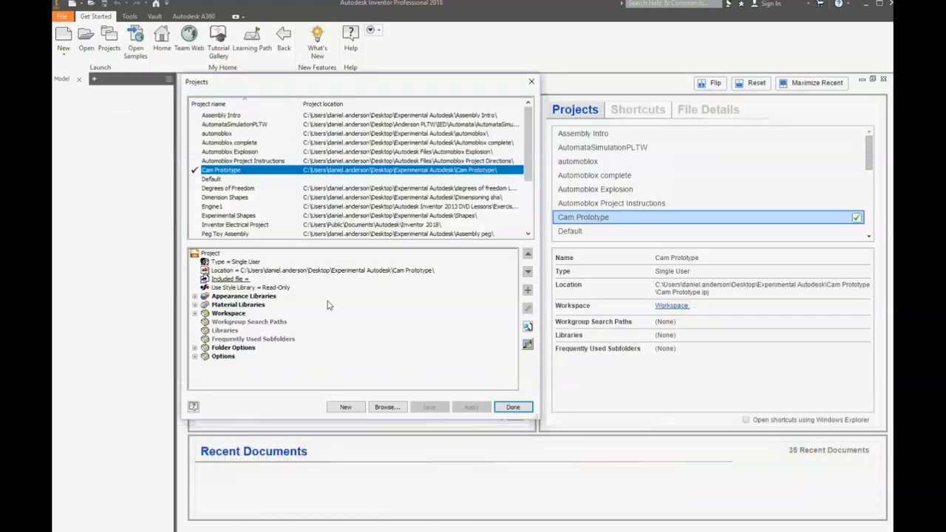
Step: Start a new single user project in Inventor and name it Cams in Motion
click(530, 81)
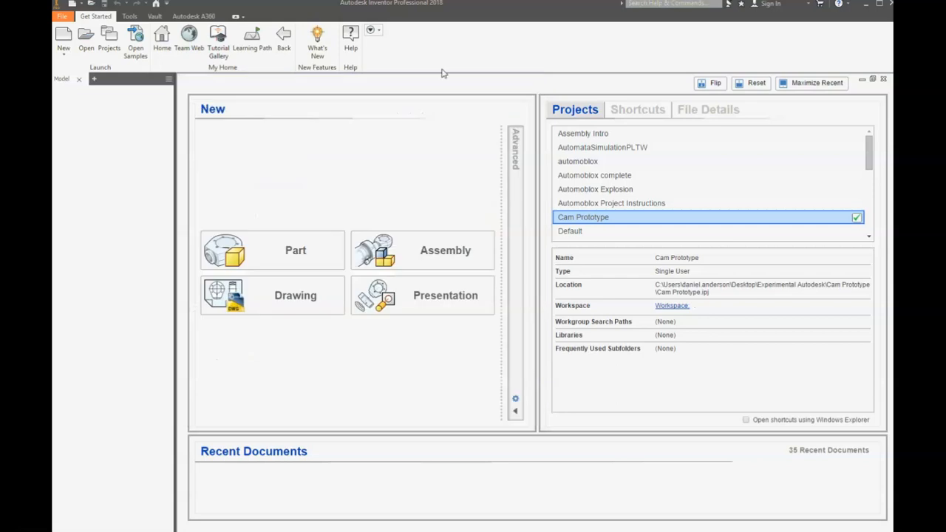
click(107, 48)
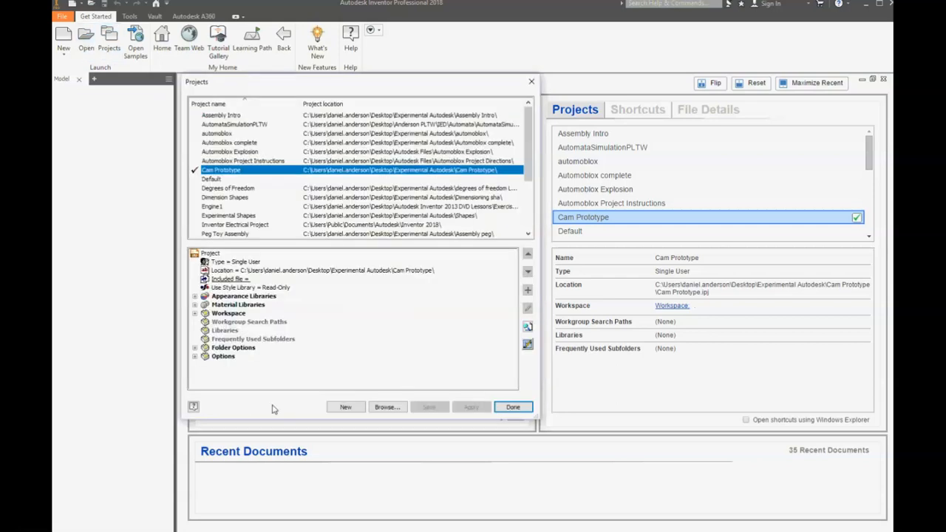
click(345, 406)
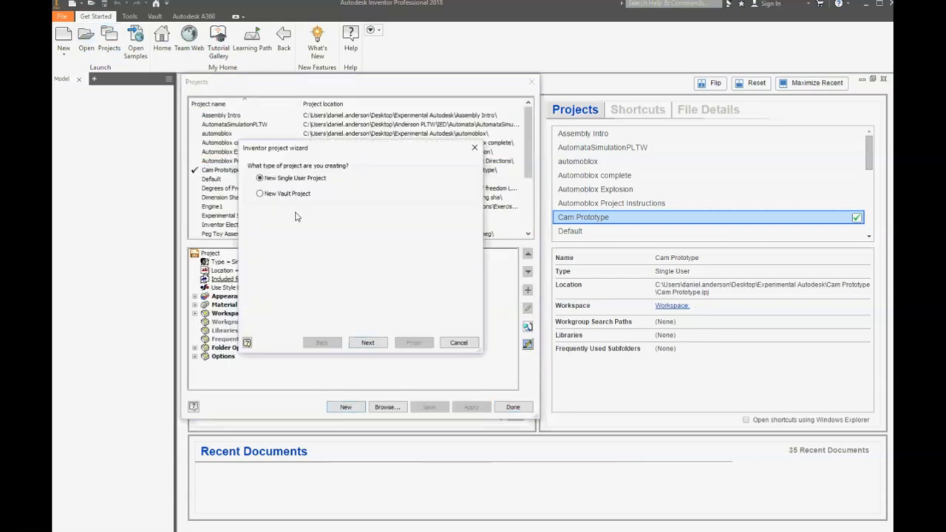
click(373, 347)
drag(292, 187, 253, 187)
text(C)
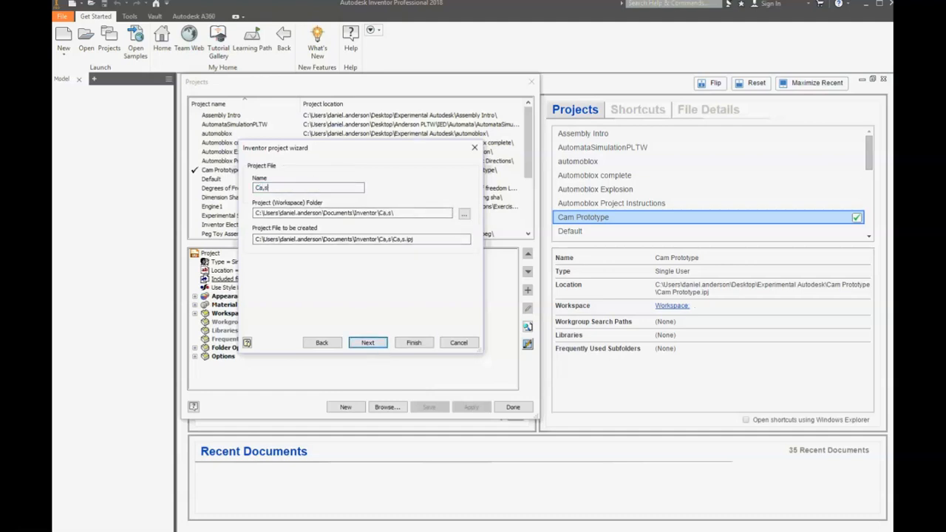
text(ams in Motion)
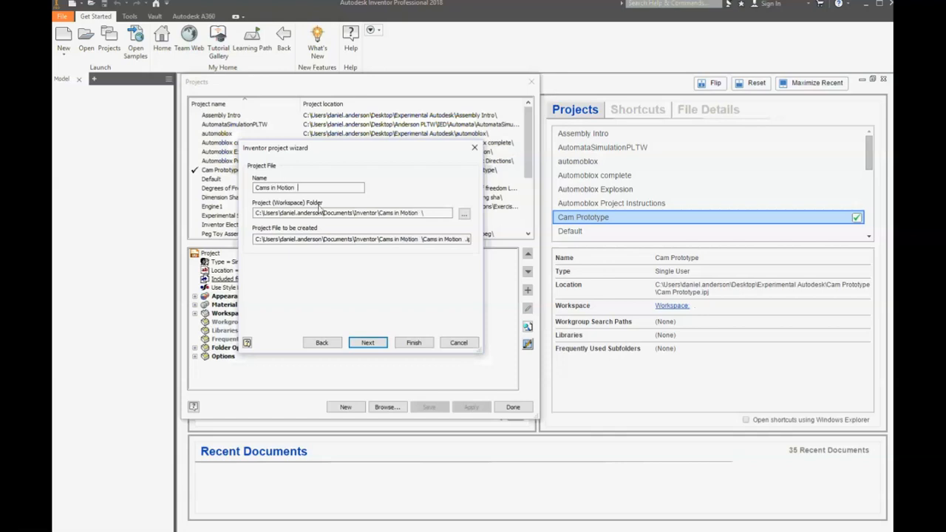
Step: Set the project's workspace folder to Desktop > Autodesk Files > Cams in Motion and finish creating the project
click(463, 214)
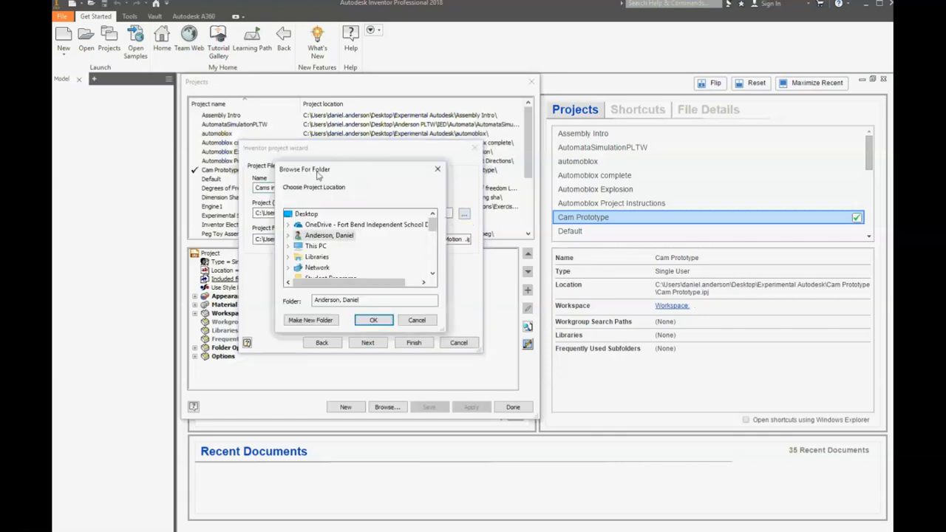
double_click(317, 247)
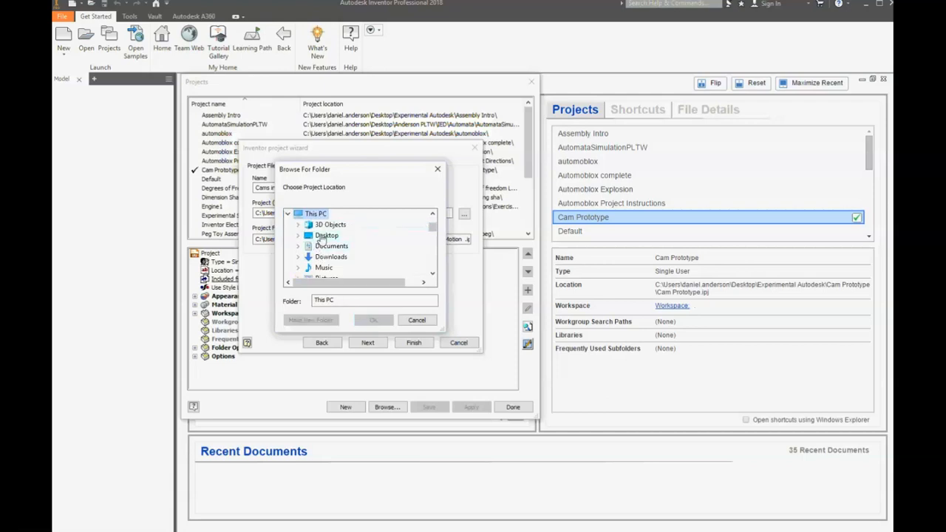
double_click(325, 236)
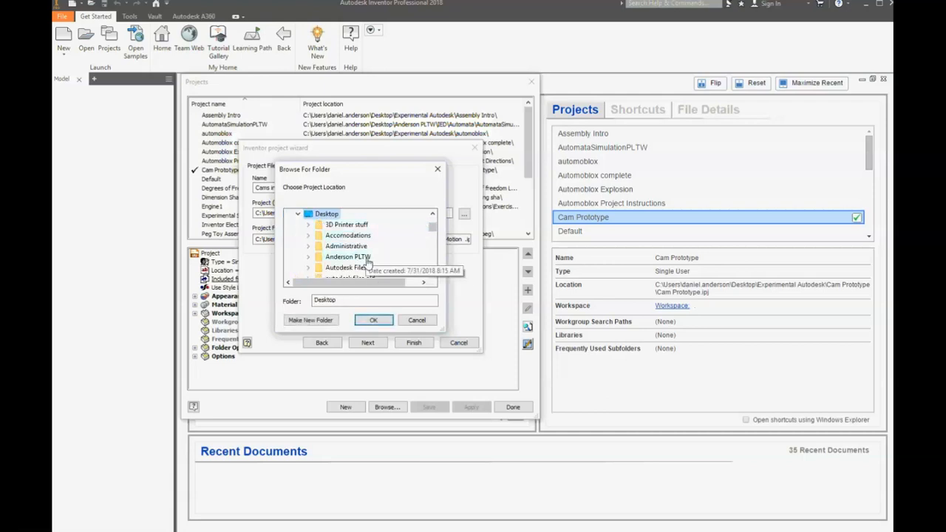
scroll(362, 258, down, 1)
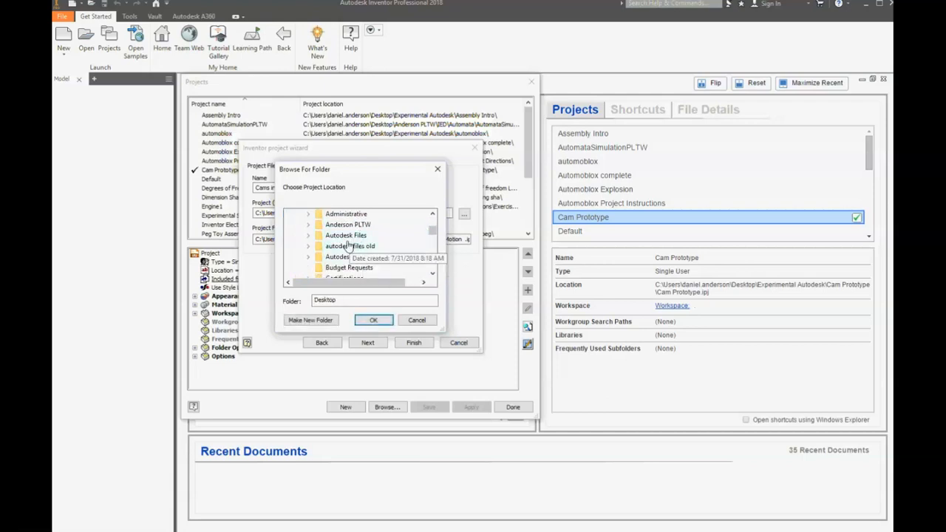
double_click(338, 236)
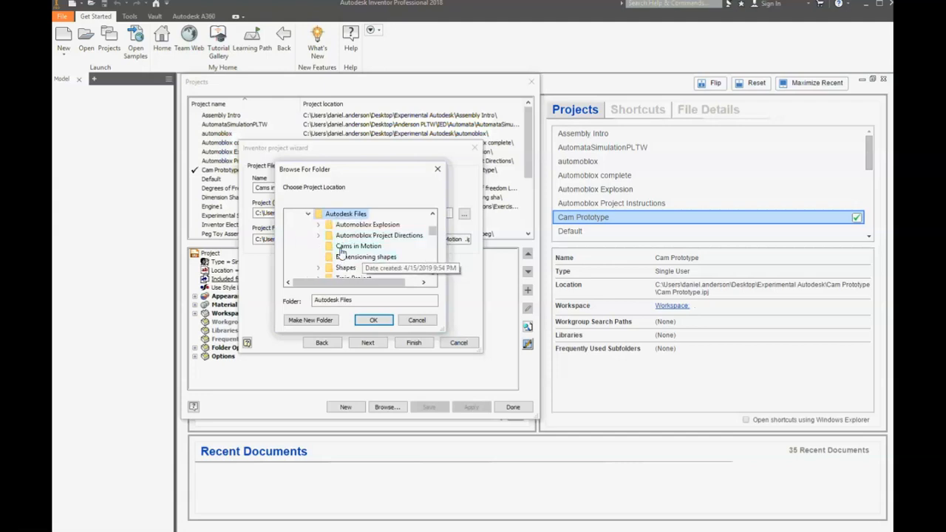
click(359, 246)
click(379, 321)
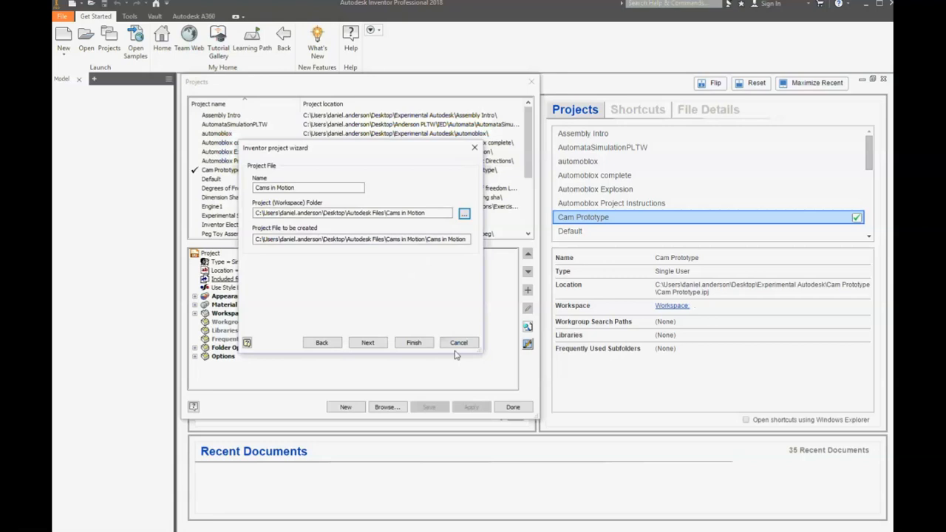
click(414, 342)
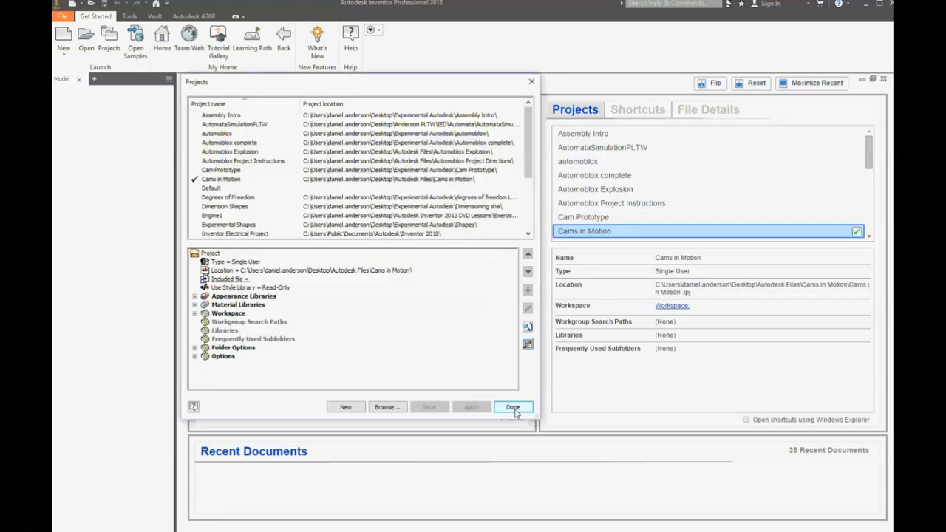
click(512, 407)
Step: Browse the files in the Cams in Motion workspace, previewing the Ruler and Pear 2 Cam parts
click(87, 37)
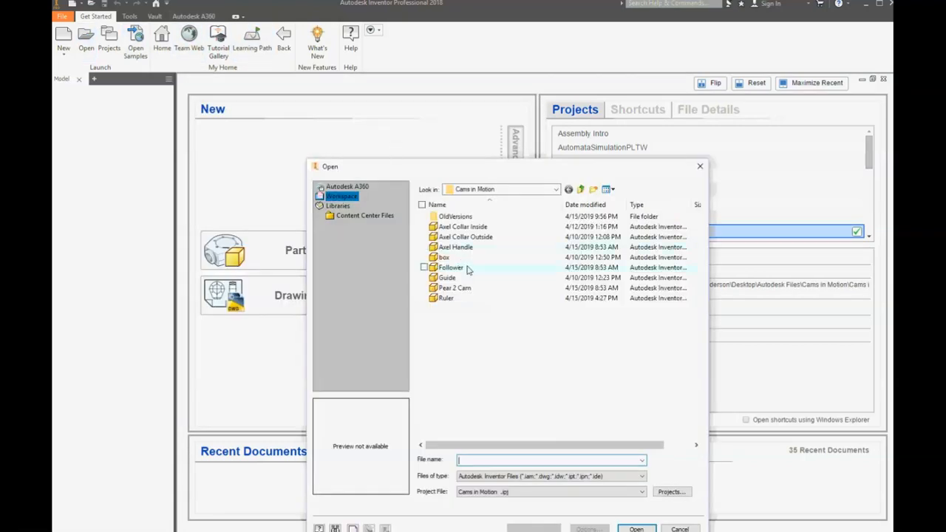
click(446, 299)
key(Up)
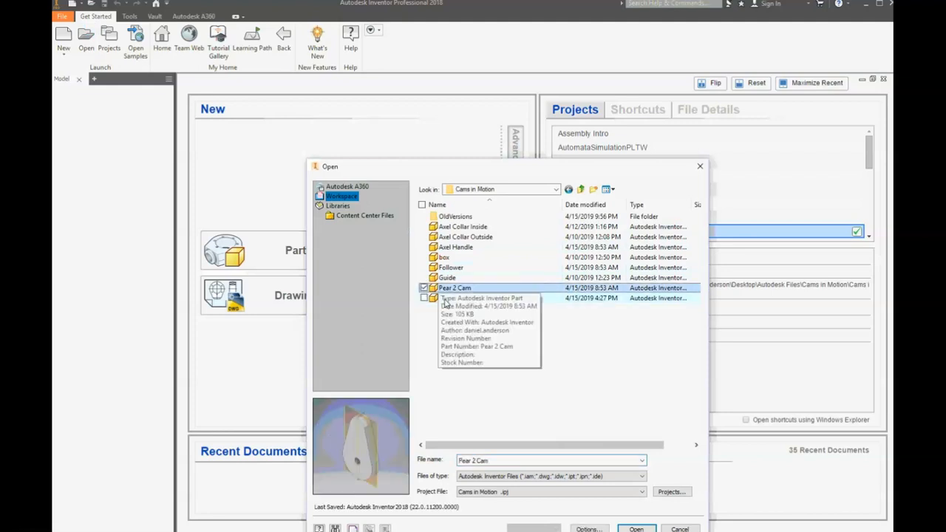
key(Return)
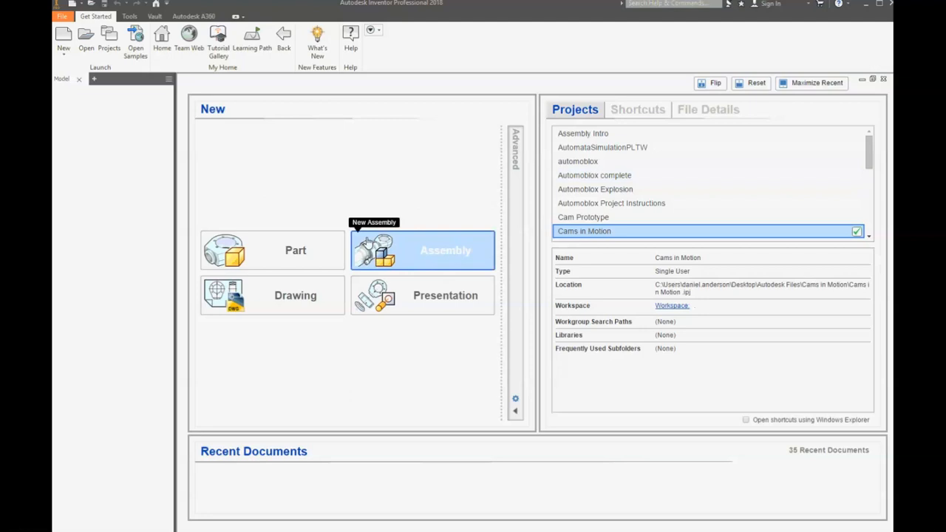
Step: Create a new assembly file in the Cams in Motion project
click(367, 241)
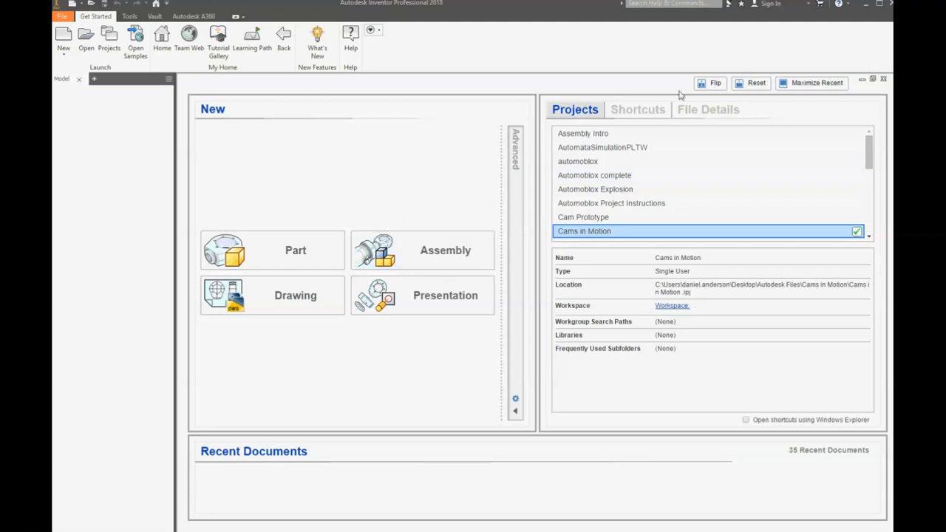